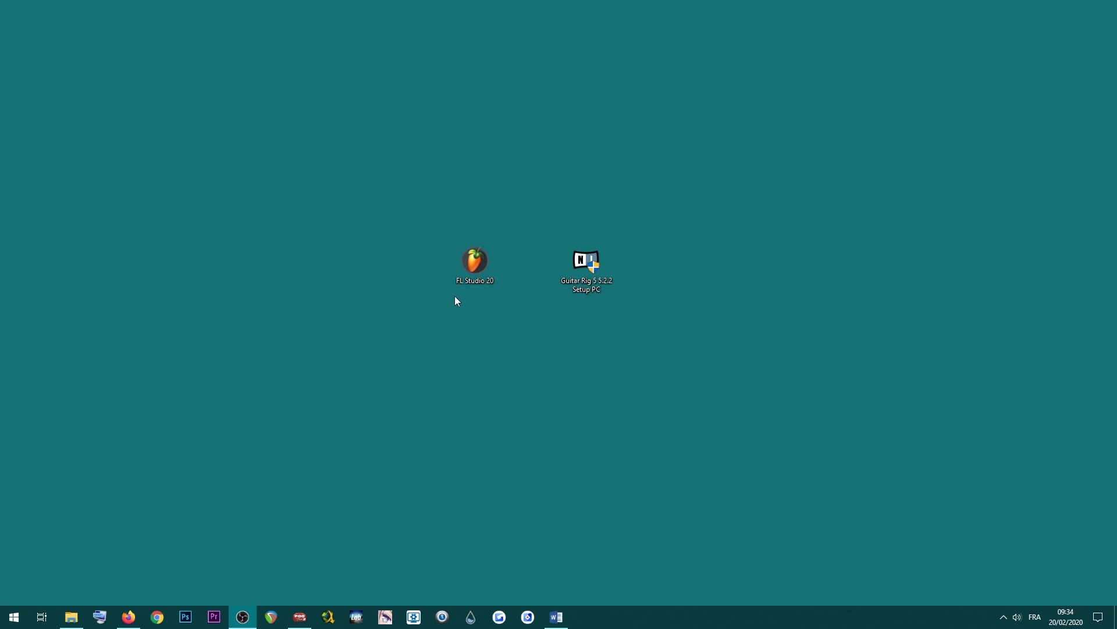
- Launch the Guitar Rig 5 5.2.2 installer and accept the license agreement with English as its language
double_click(606, 272)
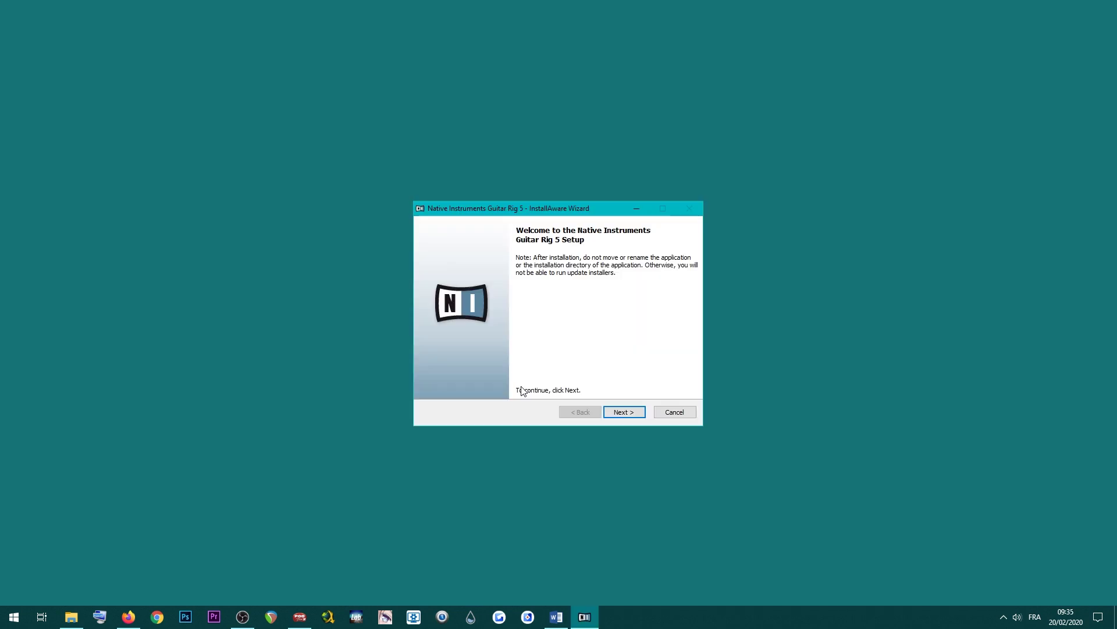
click(614, 412)
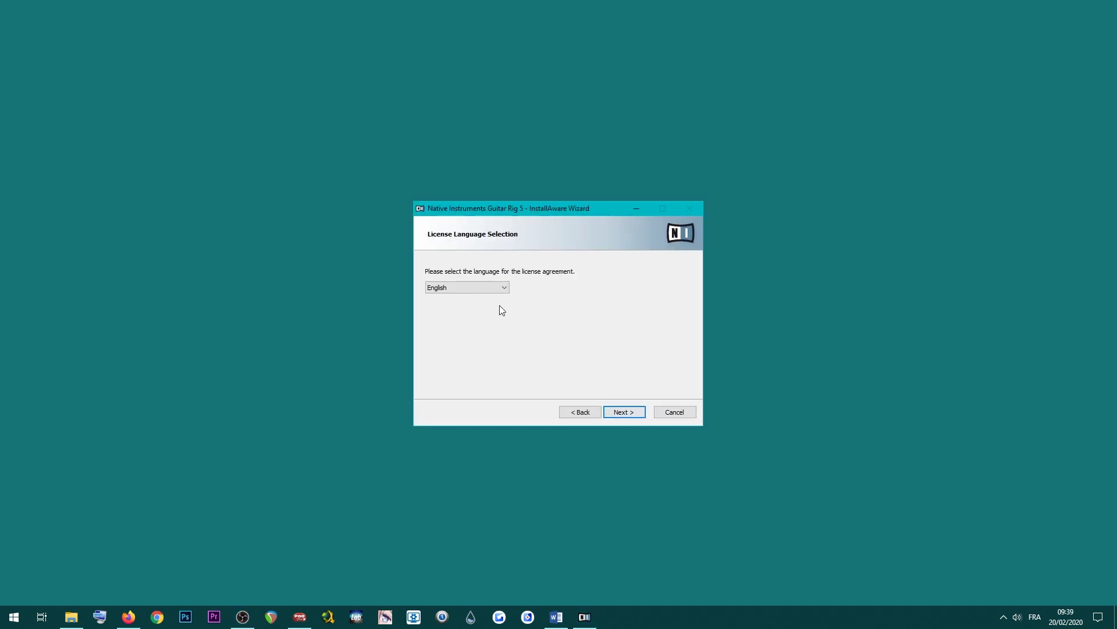
click(606, 412)
click(518, 383)
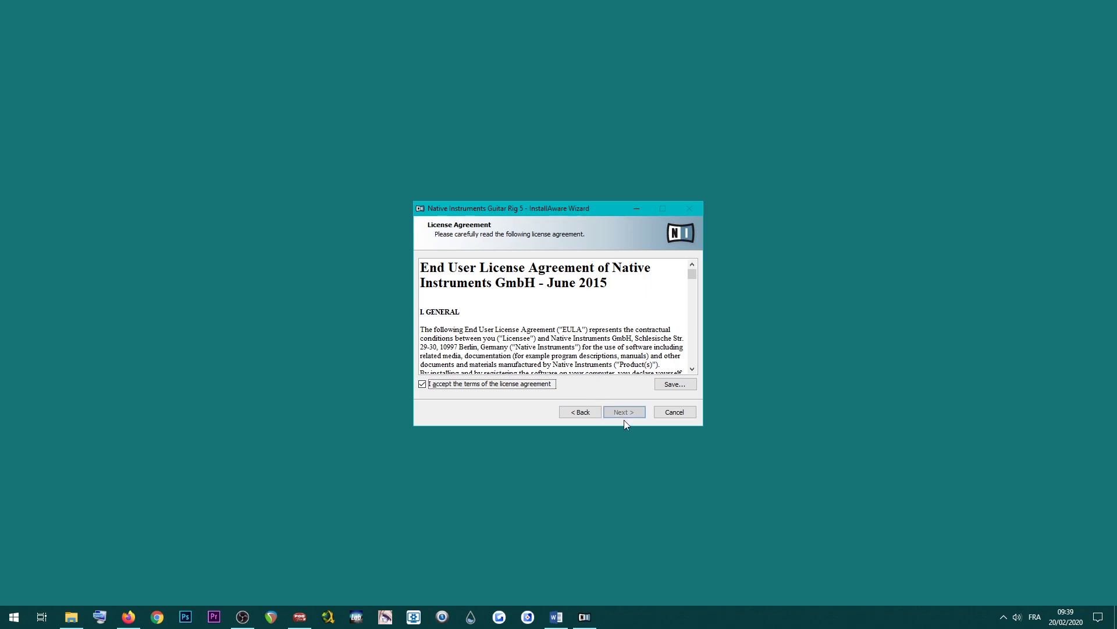
click(623, 416)
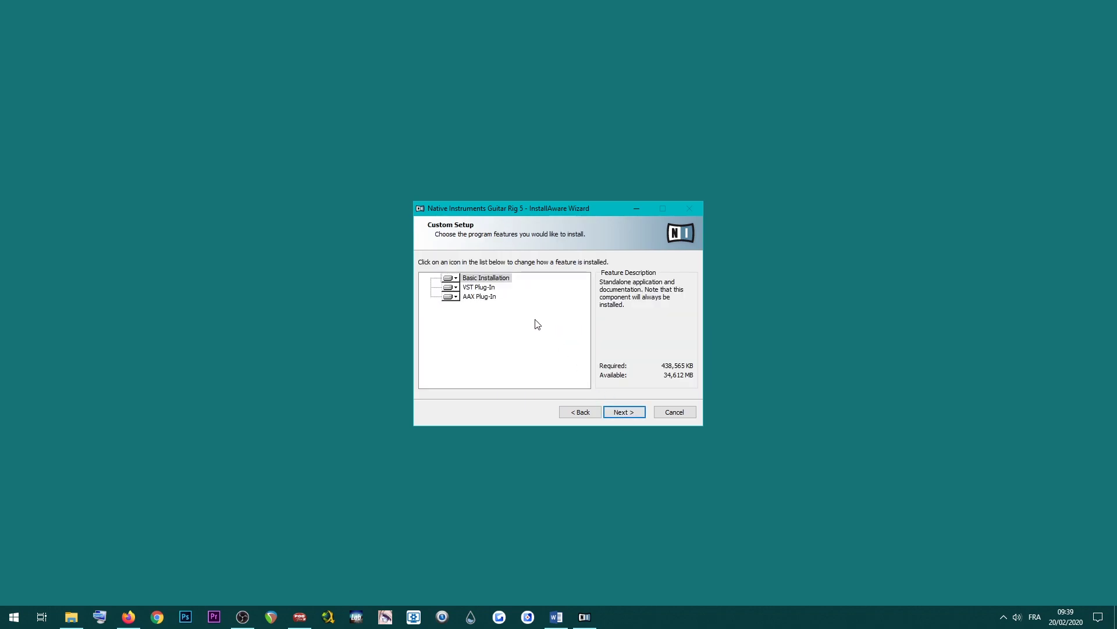
- Keep the VST Plug-In feature included in the custom setup and complete the Guitar Rig 5 installation
click(476, 287)
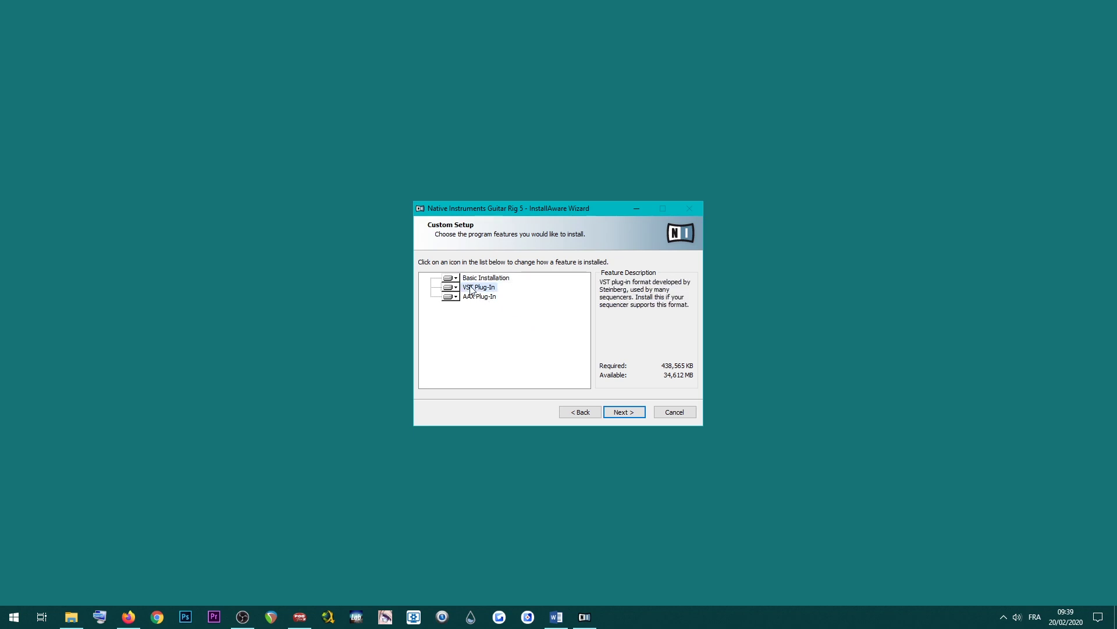
click(454, 288)
click(475, 320)
click(455, 288)
click(490, 293)
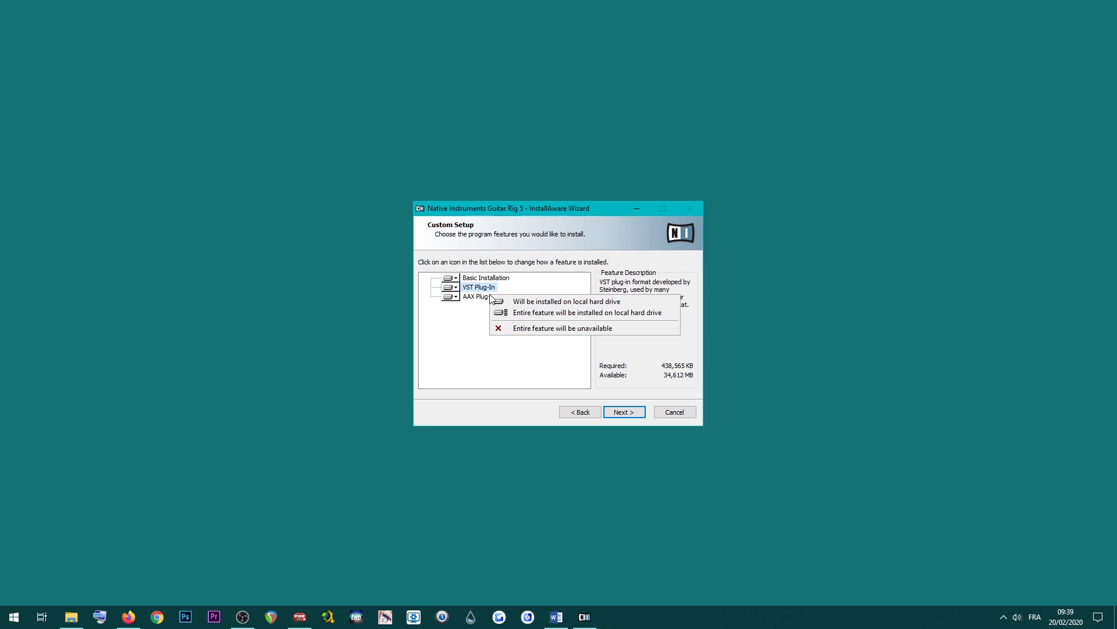
click(597, 384)
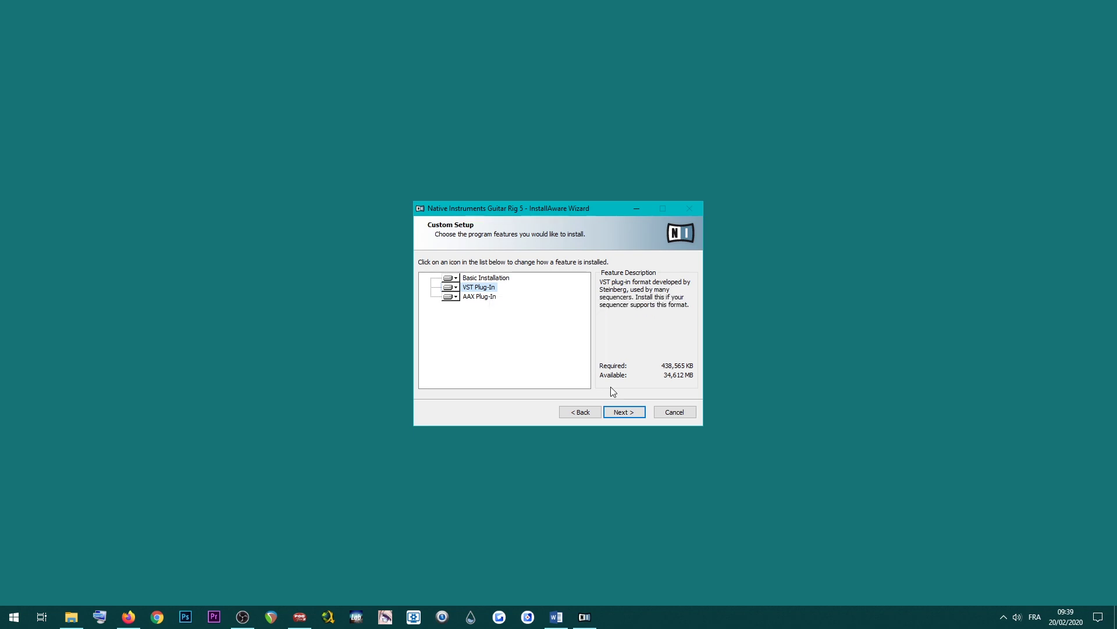
click(627, 410)
click(627, 411)
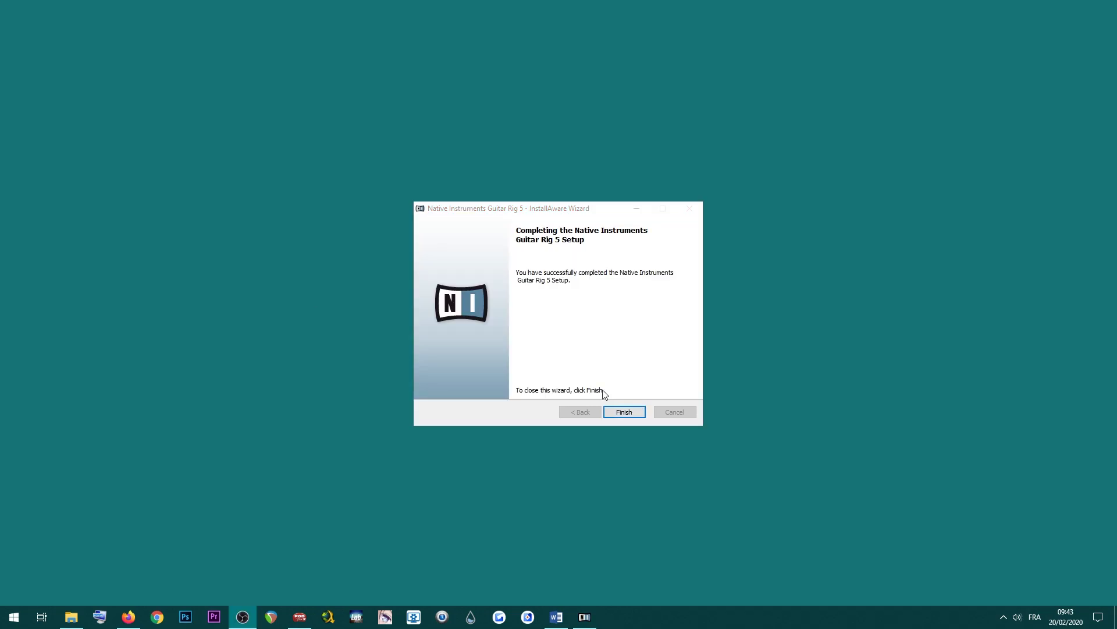
click(621, 412)
- Launch FL Studio 20 and choose ASIO GX as the input/output device in the audio settings
double_click(475, 267)
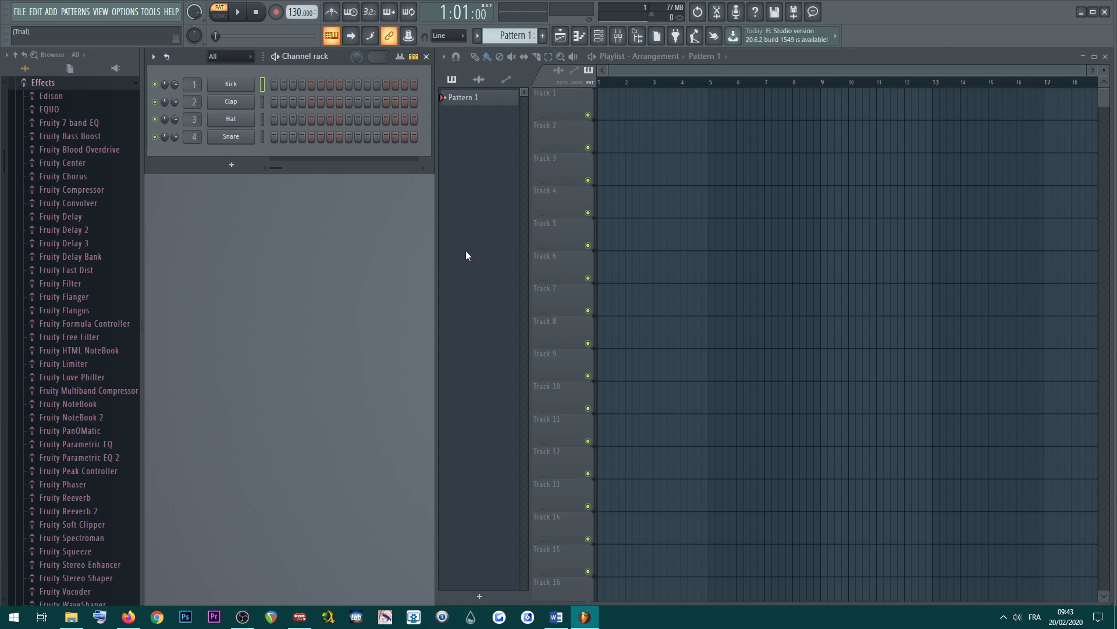
click(125, 11)
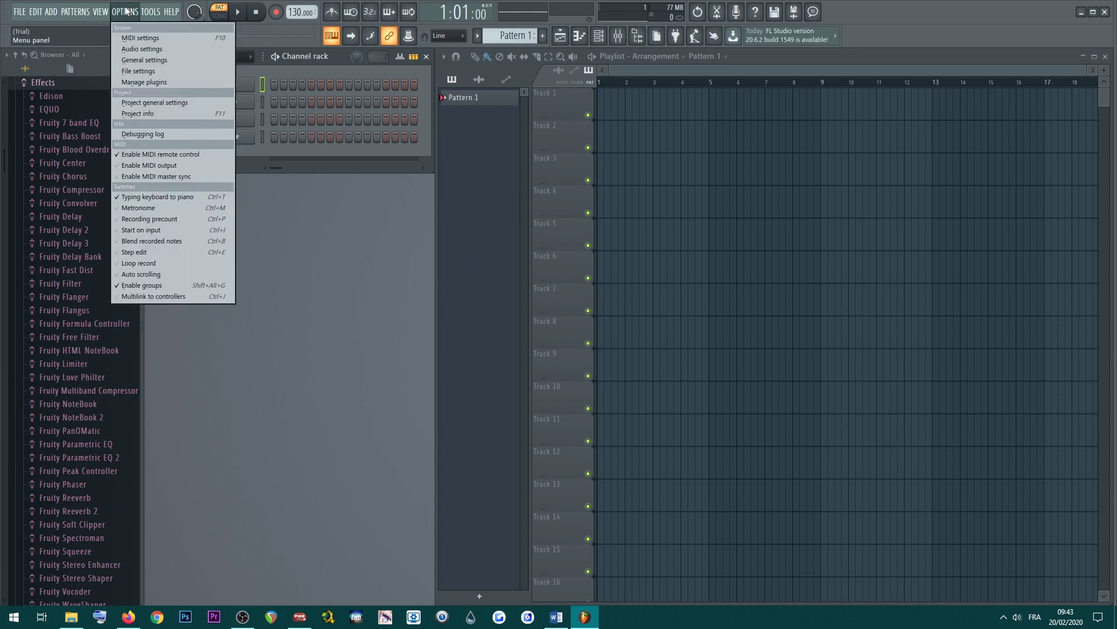
click(162, 50)
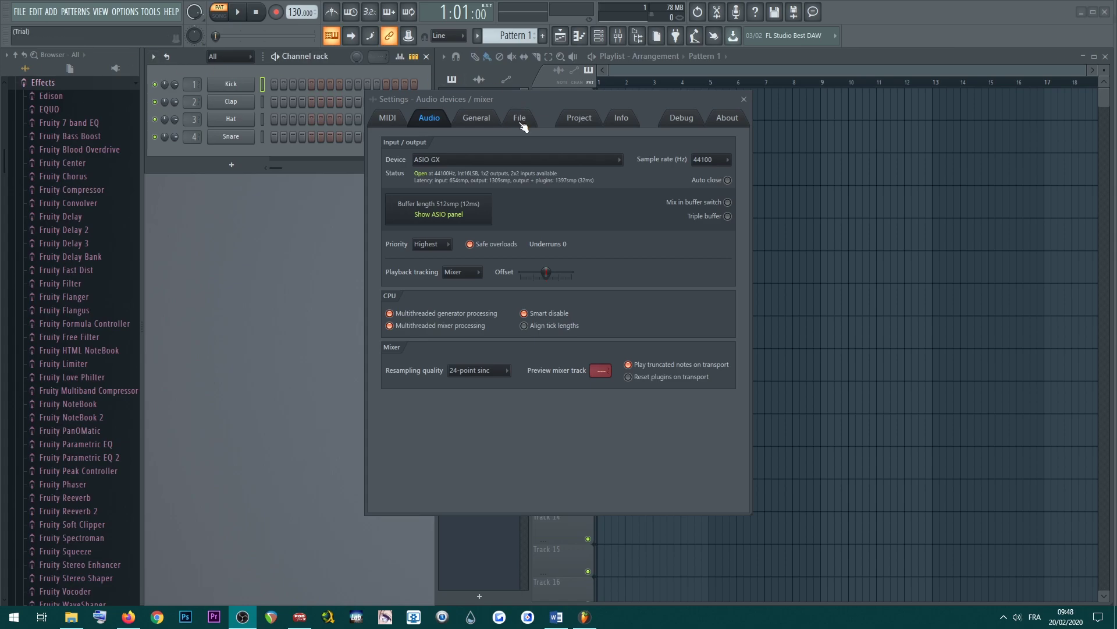
click(495, 162)
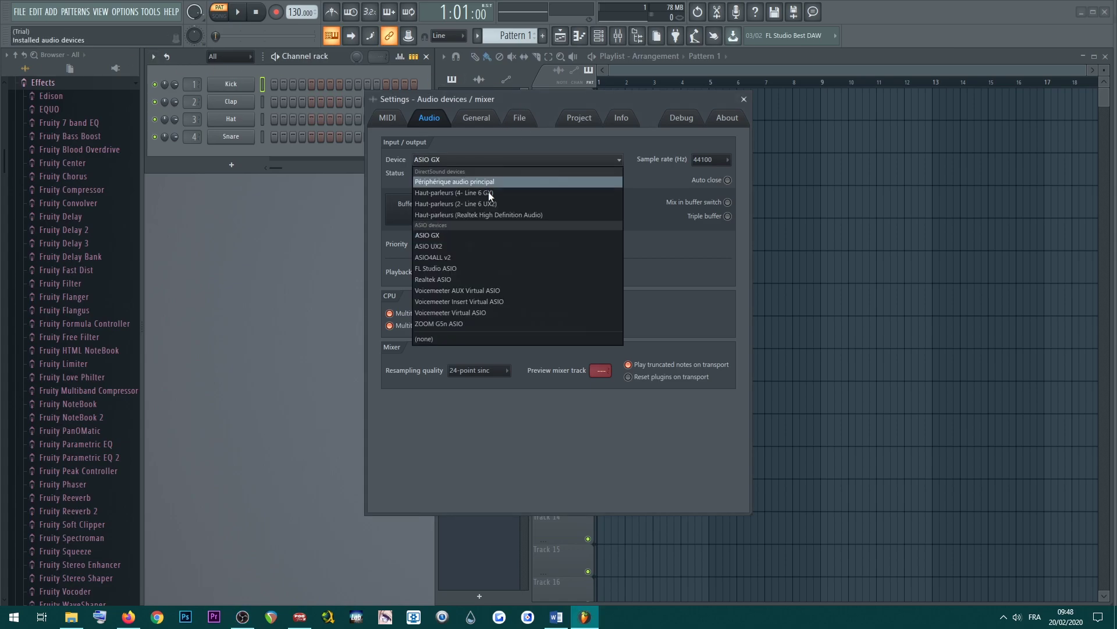
click(487, 235)
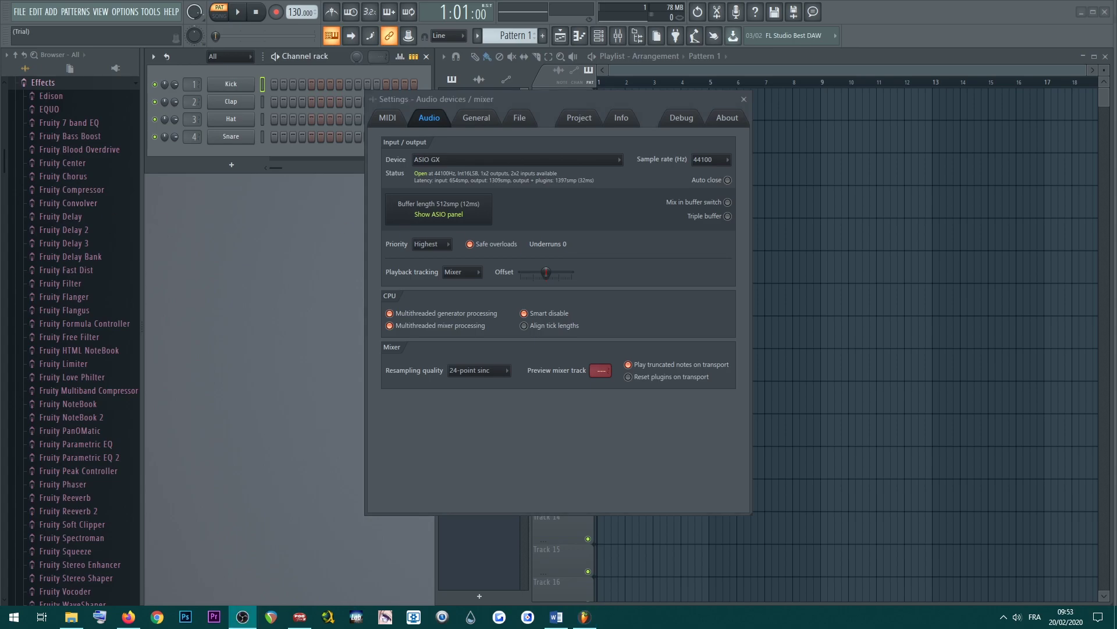
click(744, 98)
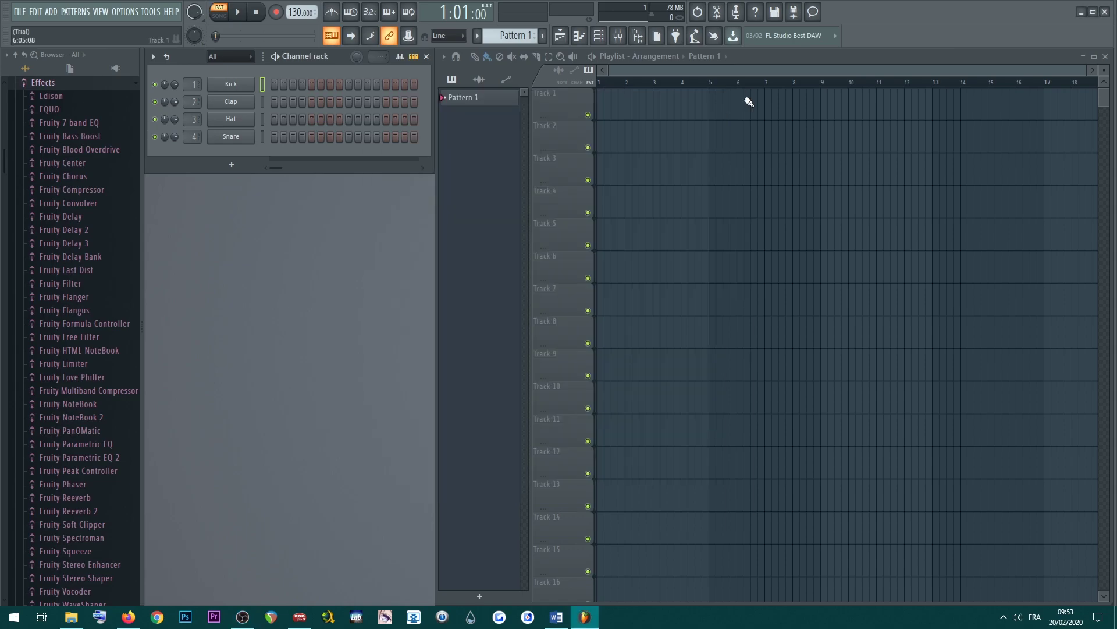
- Show the mixer and set the audio input of the Insert 1 track to the stereo source Send 1 - Send 2
click(623, 40)
click(623, 40)
click(623, 40)
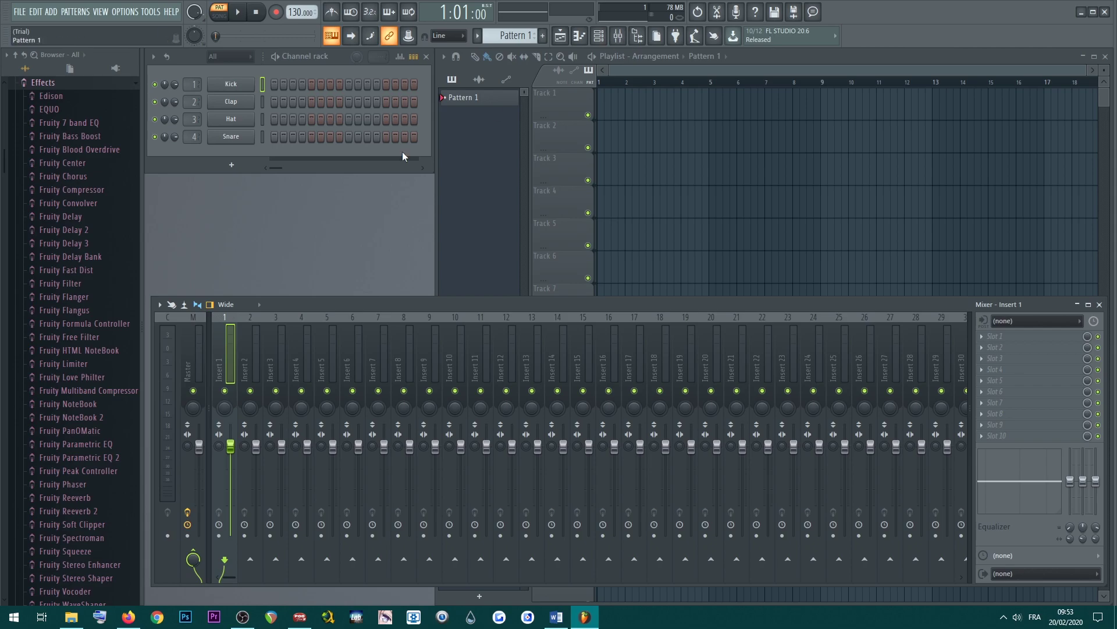
click(197, 365)
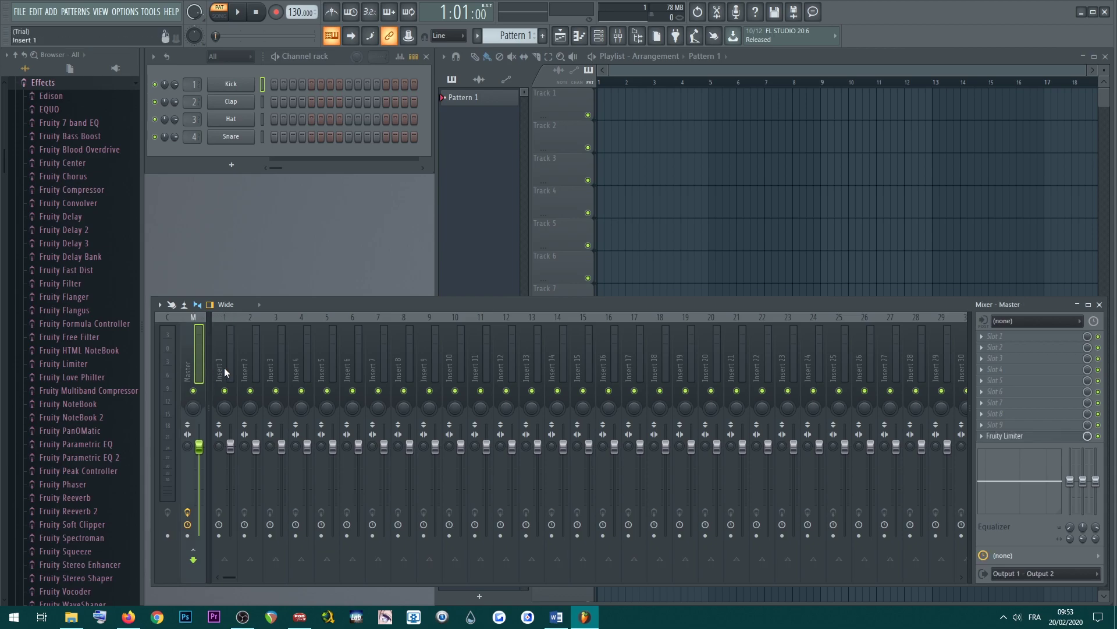
click(225, 368)
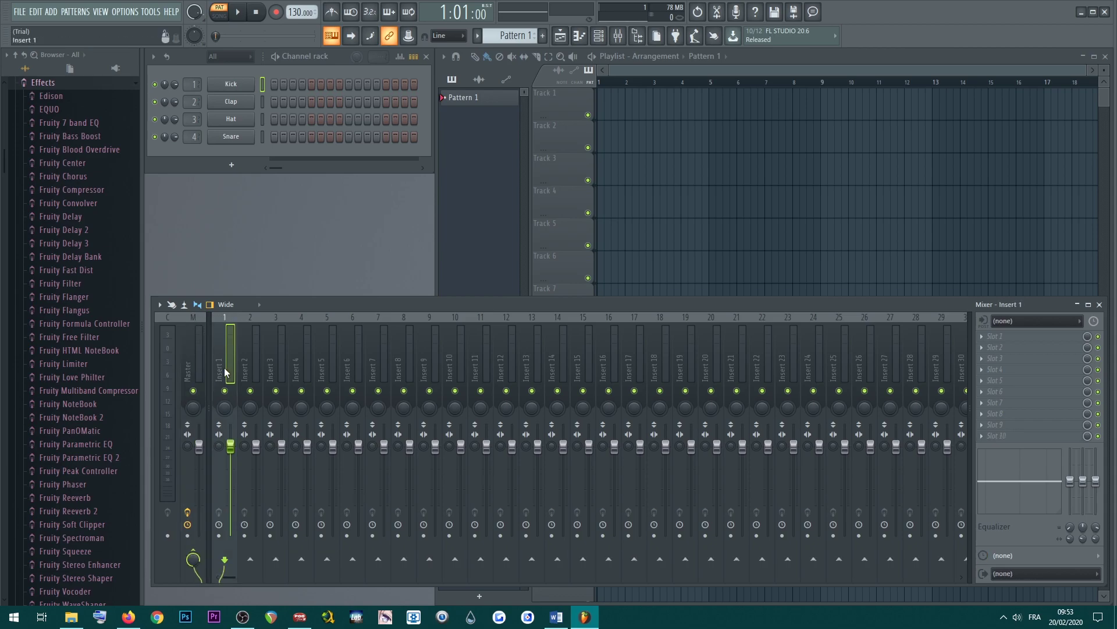
mouse_move(231, 452)
mouse_down()
mouse_move(230, 469)
mouse_move(230, 453)
mouse_up()
click(1014, 321)
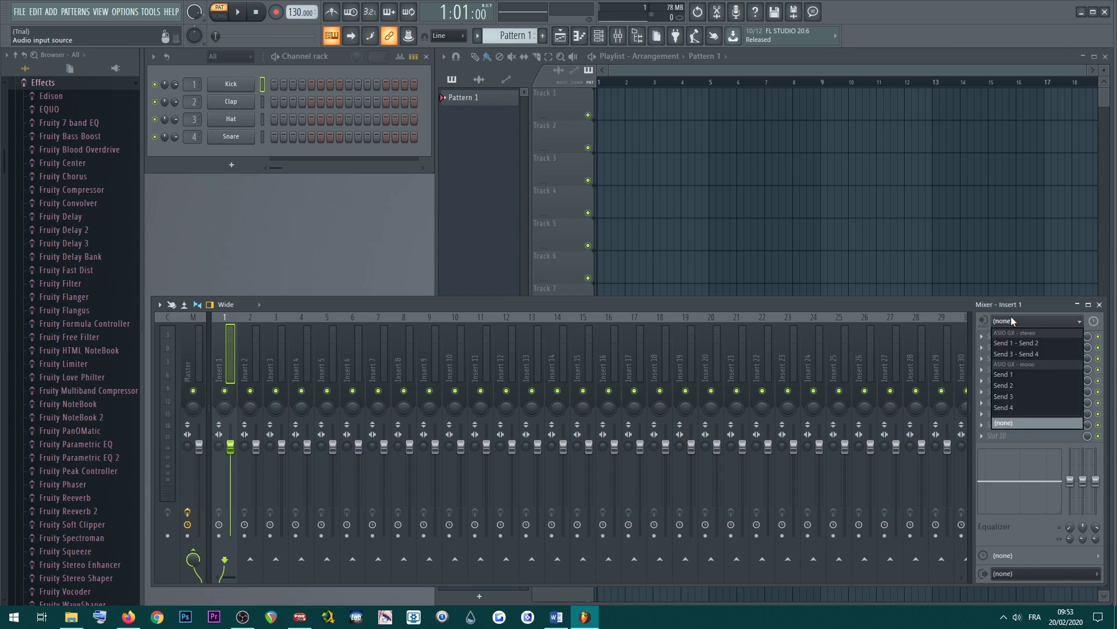
click(1042, 343)
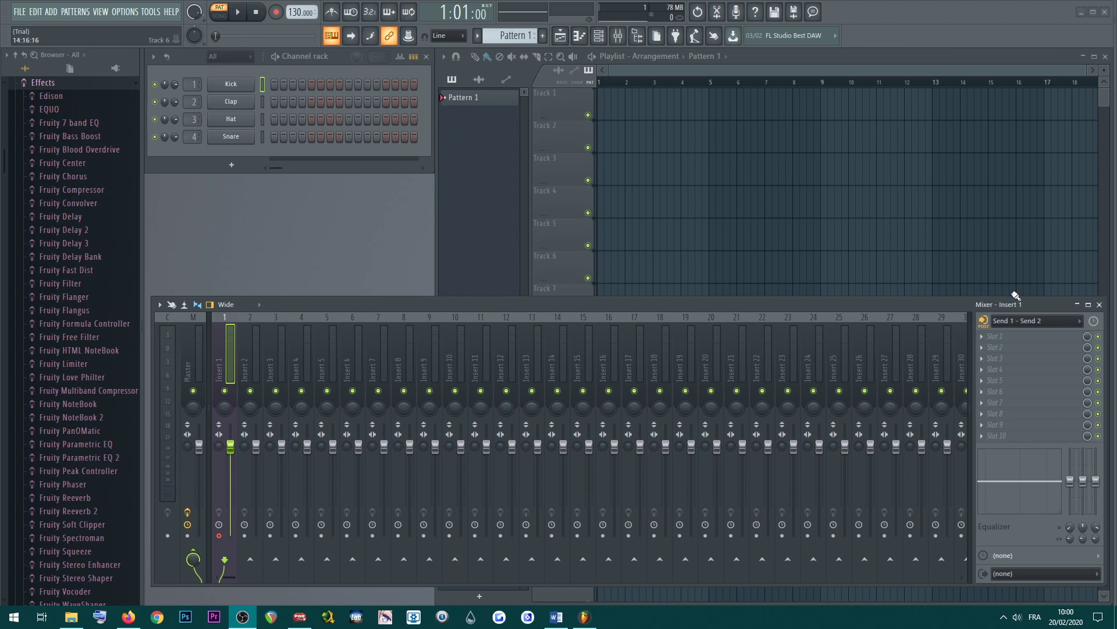
- Search the full effect plugin list for "guitar" from the first effect slot of Insert 1
click(1003, 337)
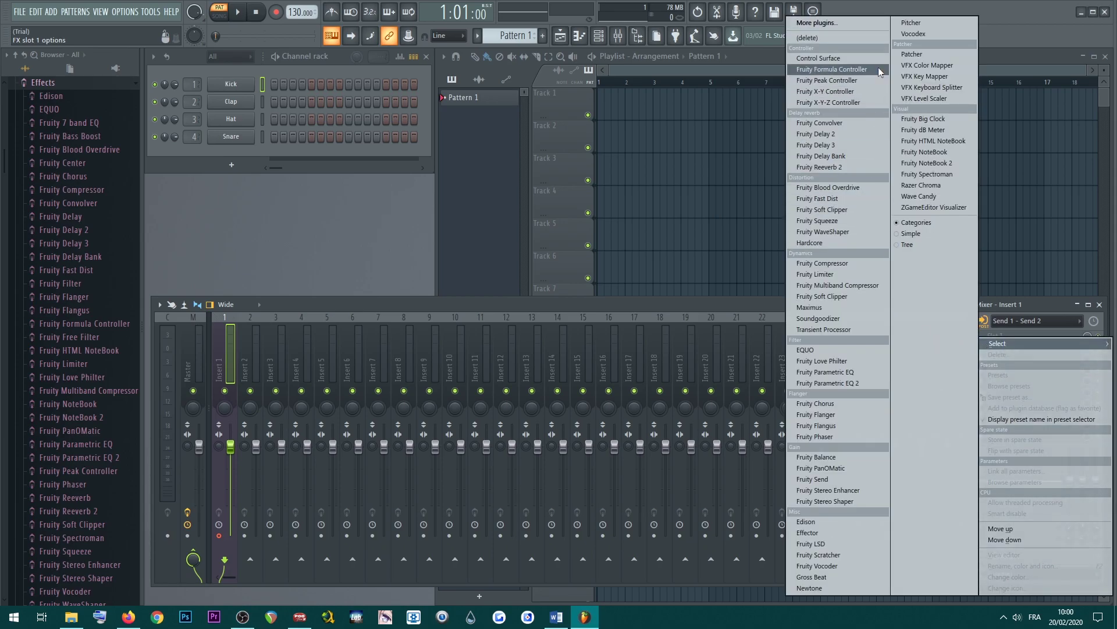
click(851, 22)
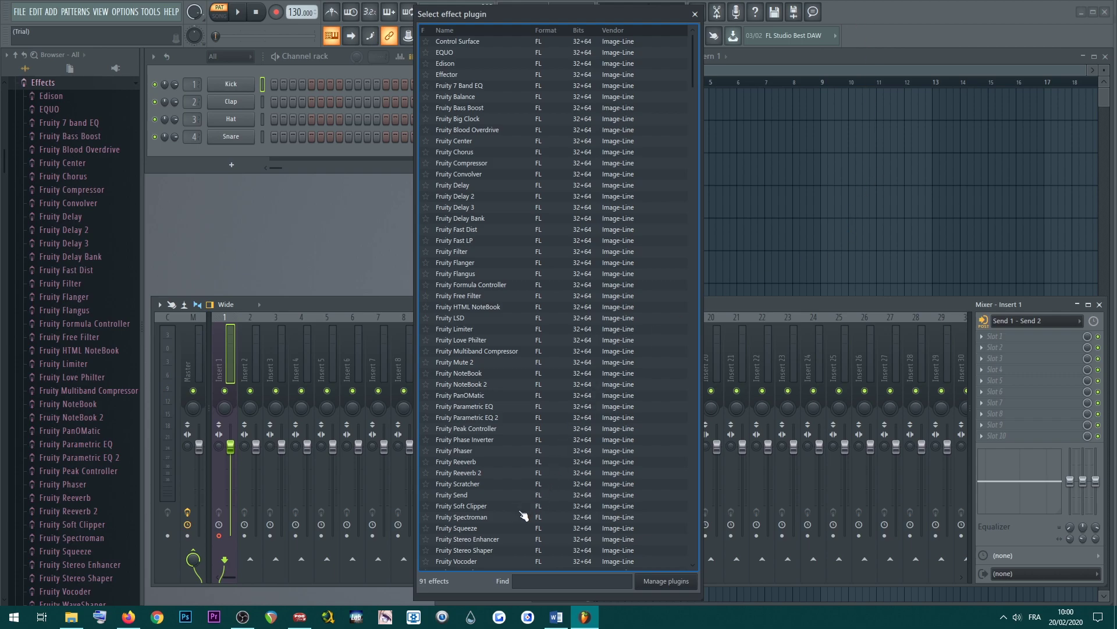
text(guitéa)
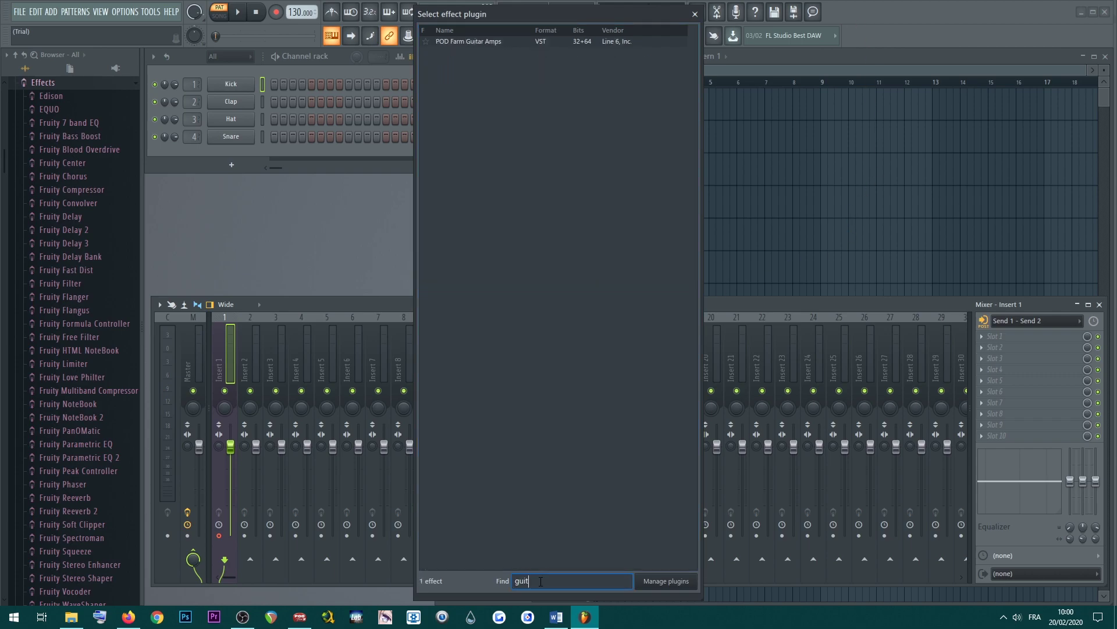
key(BackSpace)
key(BackSpace)
text(ar)
- Scan for newly installed plugins in the plugin manager and close it
click(667, 581)
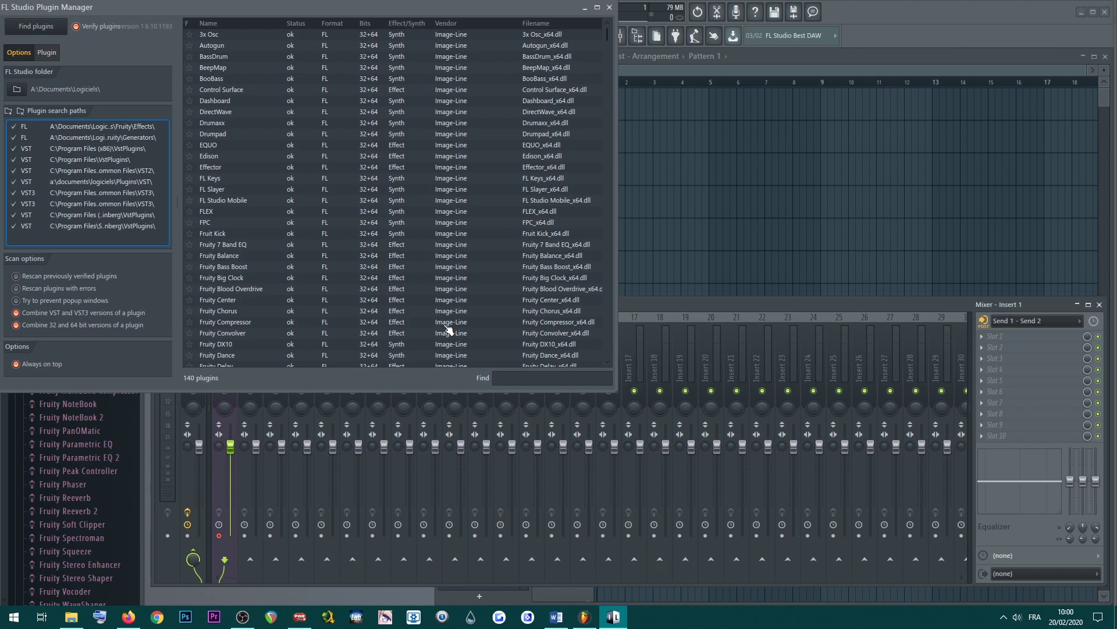
click(51, 29)
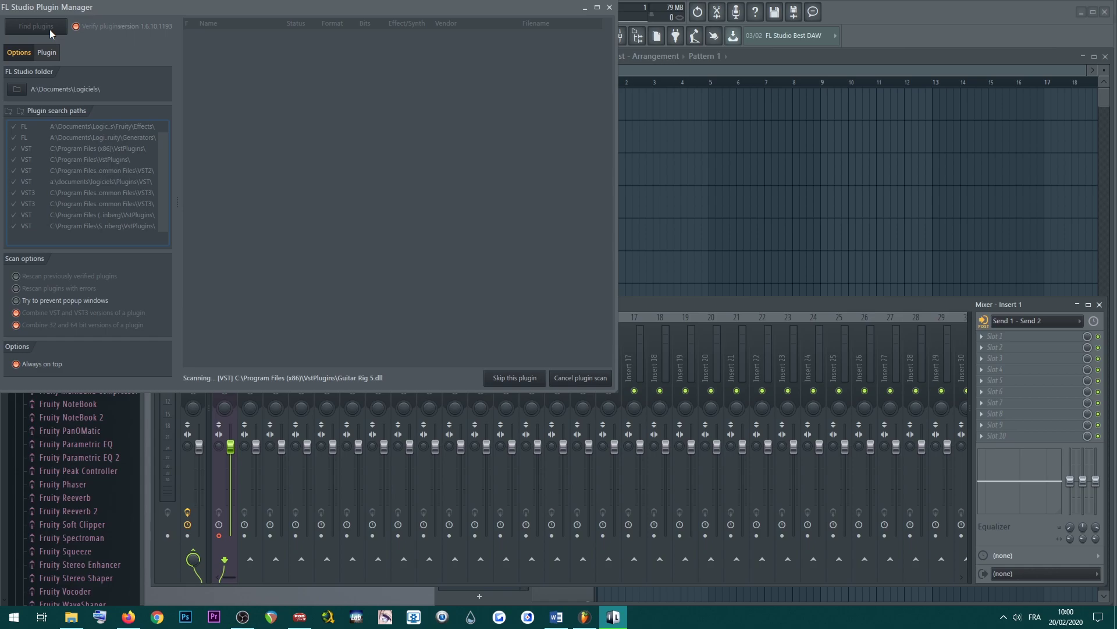
click(523, 377)
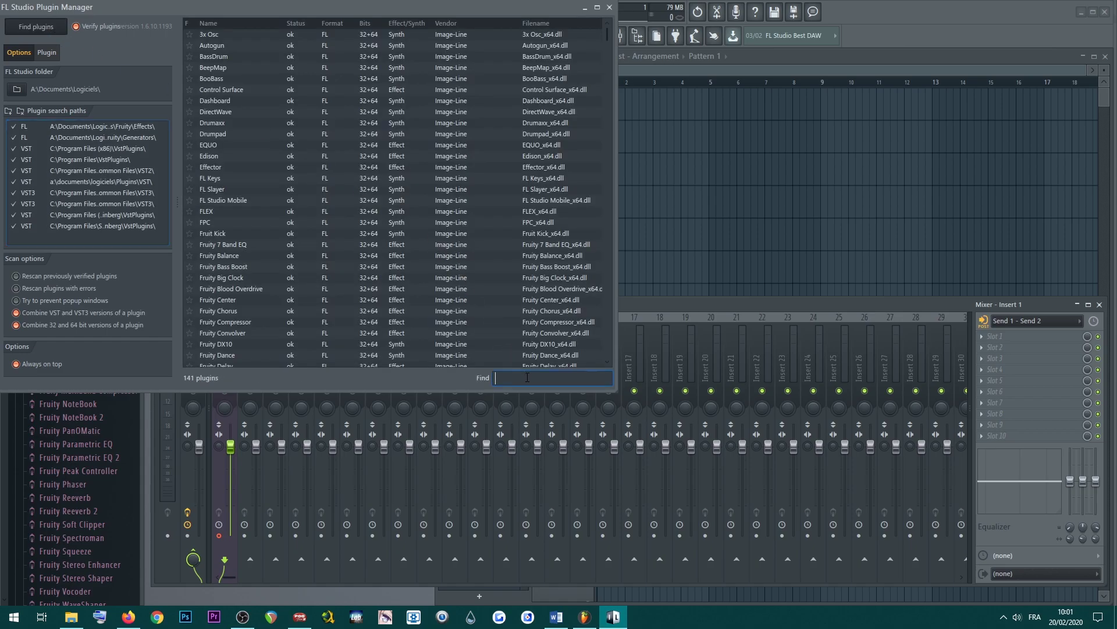
click(609, 8)
- Filter the effect selector for "guitar" after the plugin scan and locate the Guitar Rig 5 entry
click(989, 336)
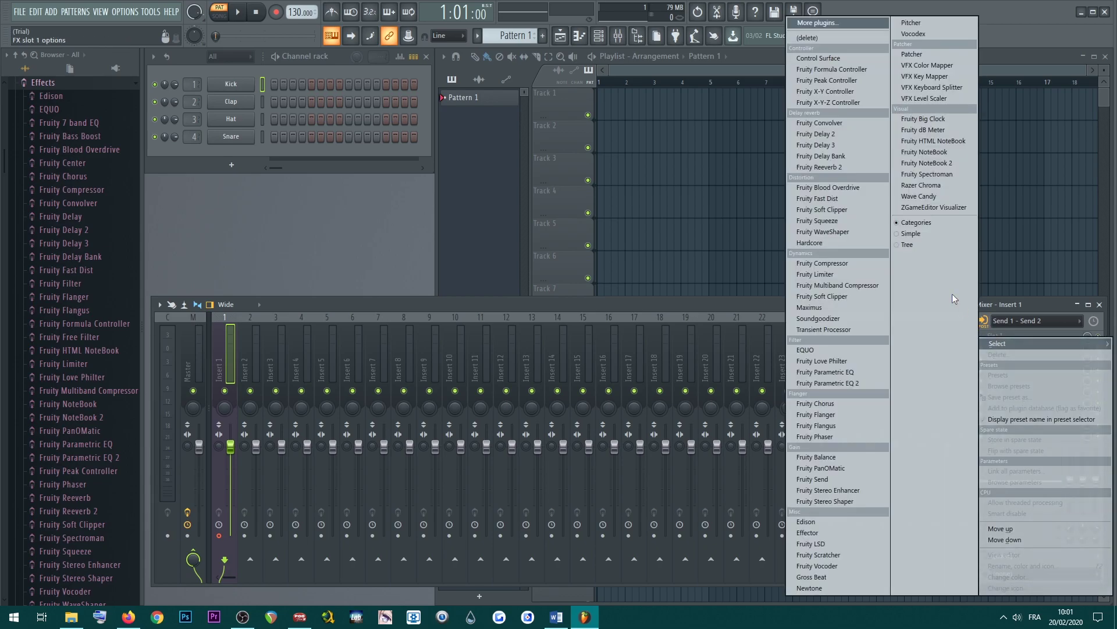
click(839, 22)
click(584, 584)
text(guitar)
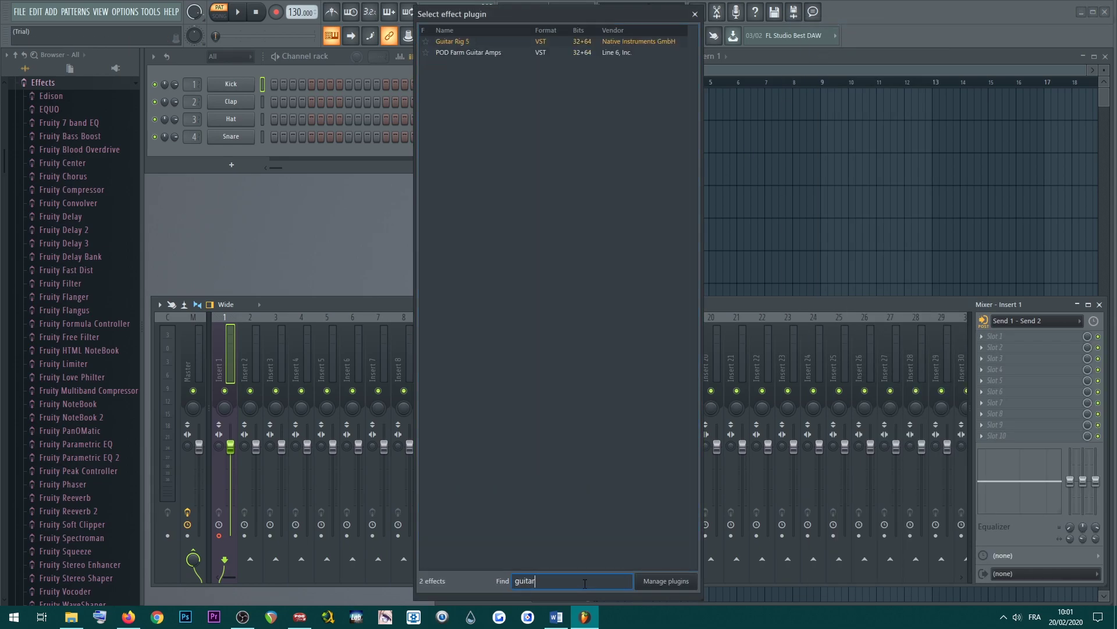
click(504, 43)
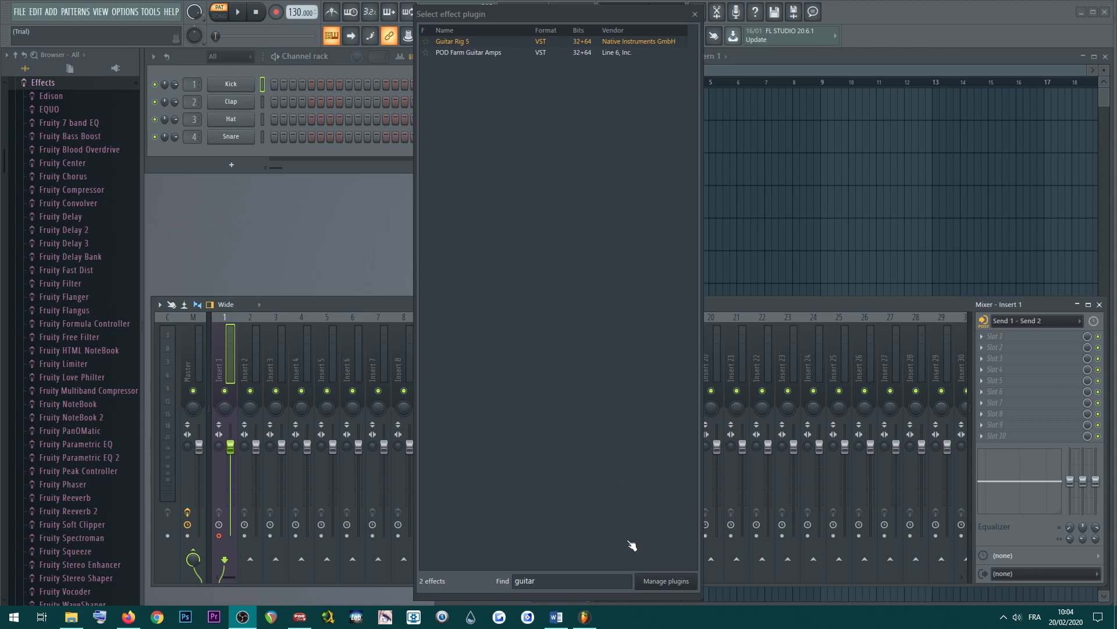
- Add the user profile folder to the plugin search paths in the plugin manager and close it
click(667, 580)
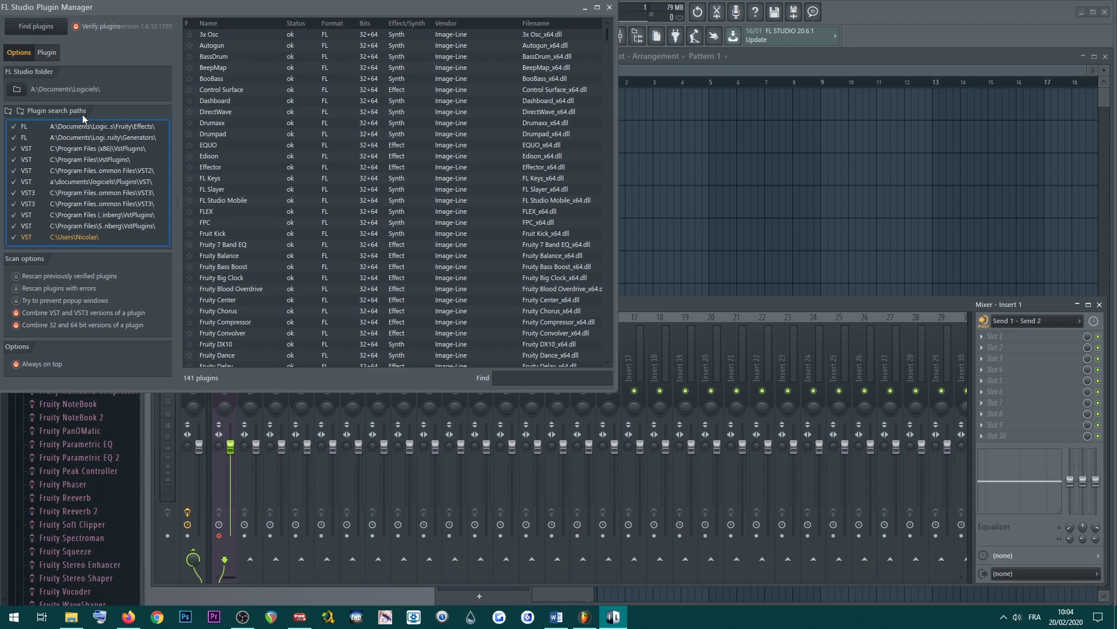
click(13, 112)
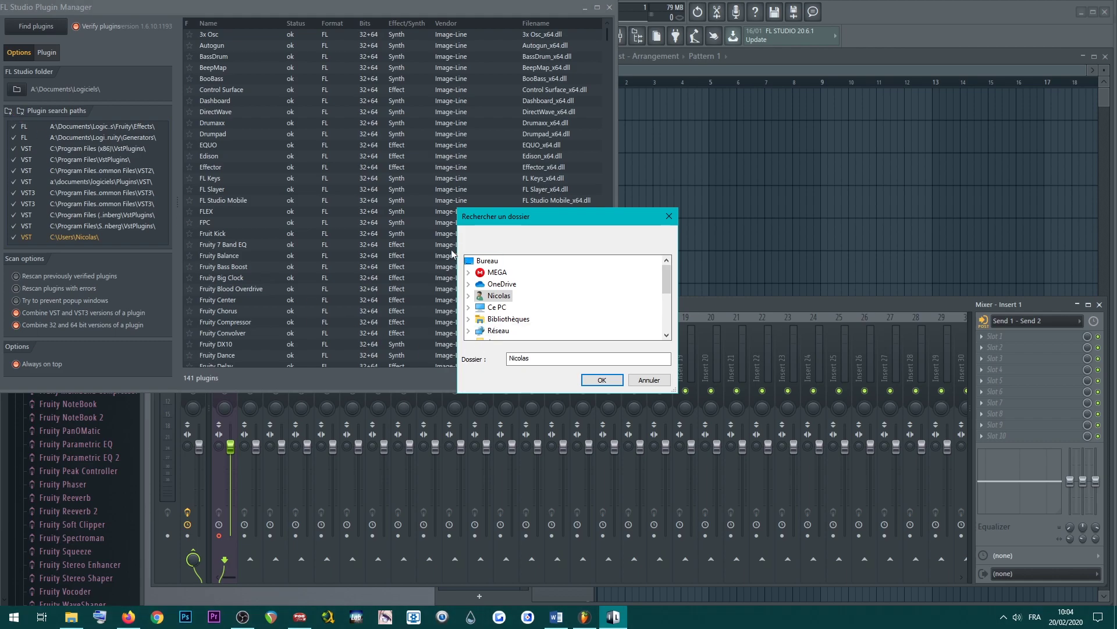
click(602, 379)
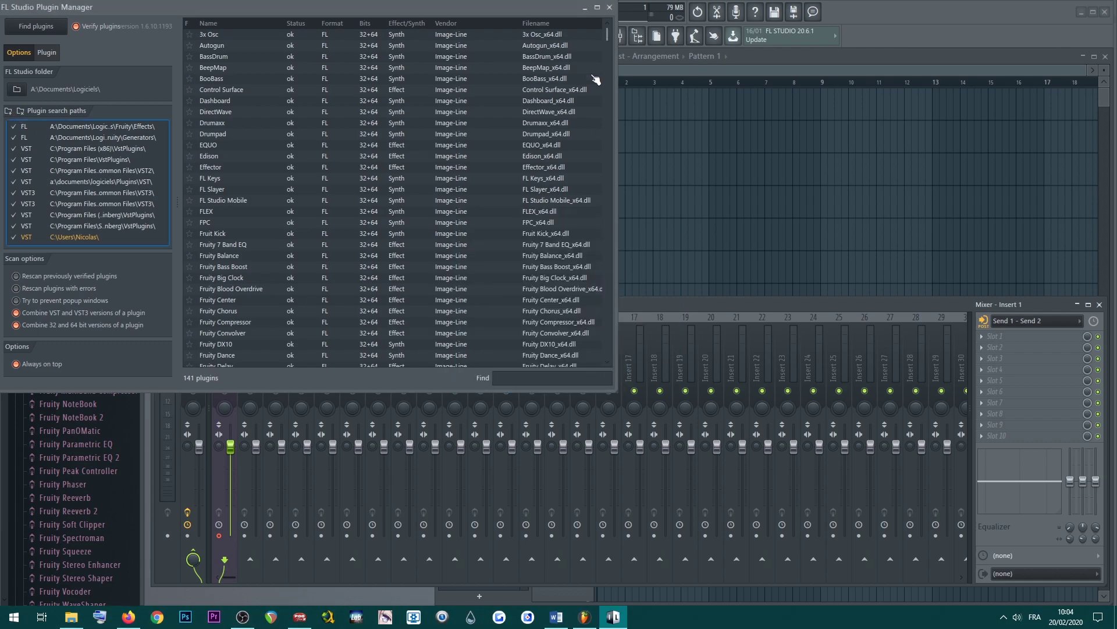
click(610, 7)
- Load Guitar Rig 5 into the first effect slot of Insert 1, finding it with the search text "guitar"
click(994, 337)
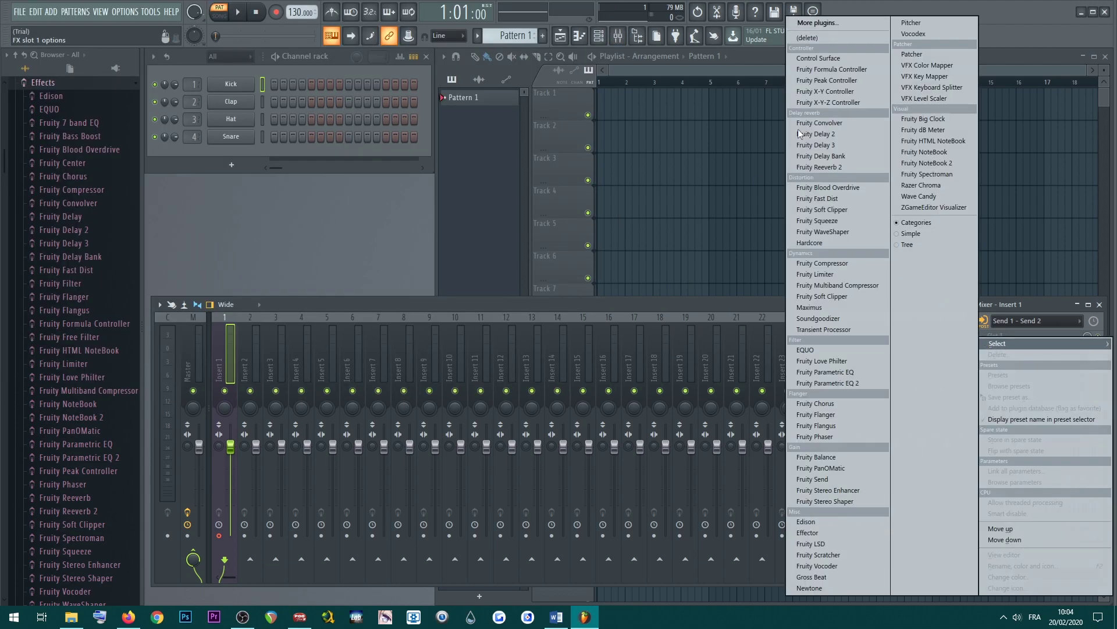
click(809, 23)
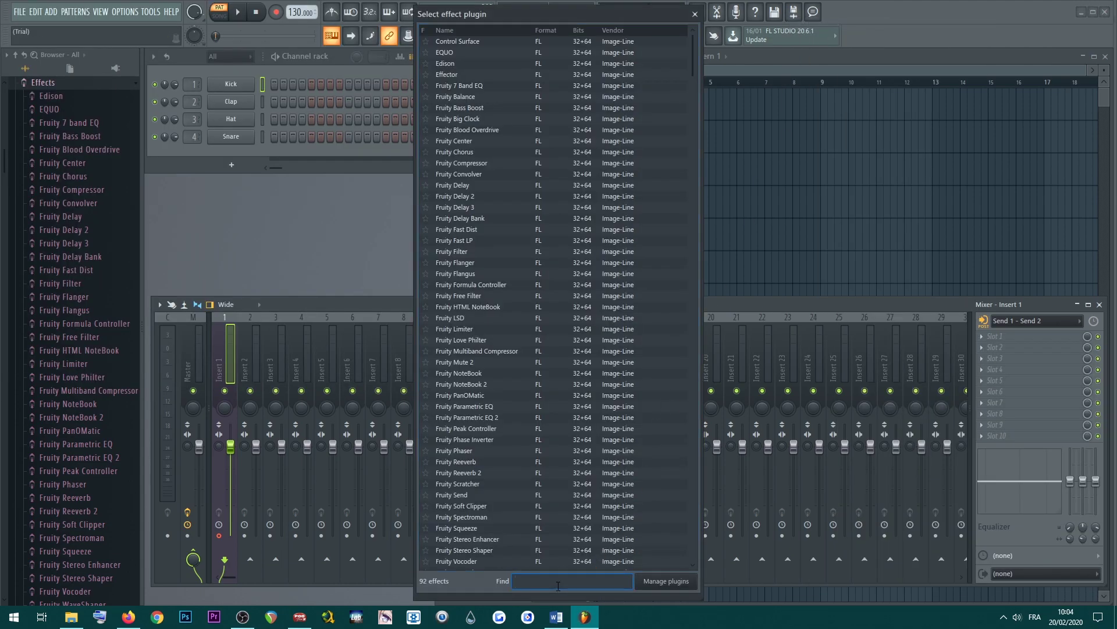
text(guitar)
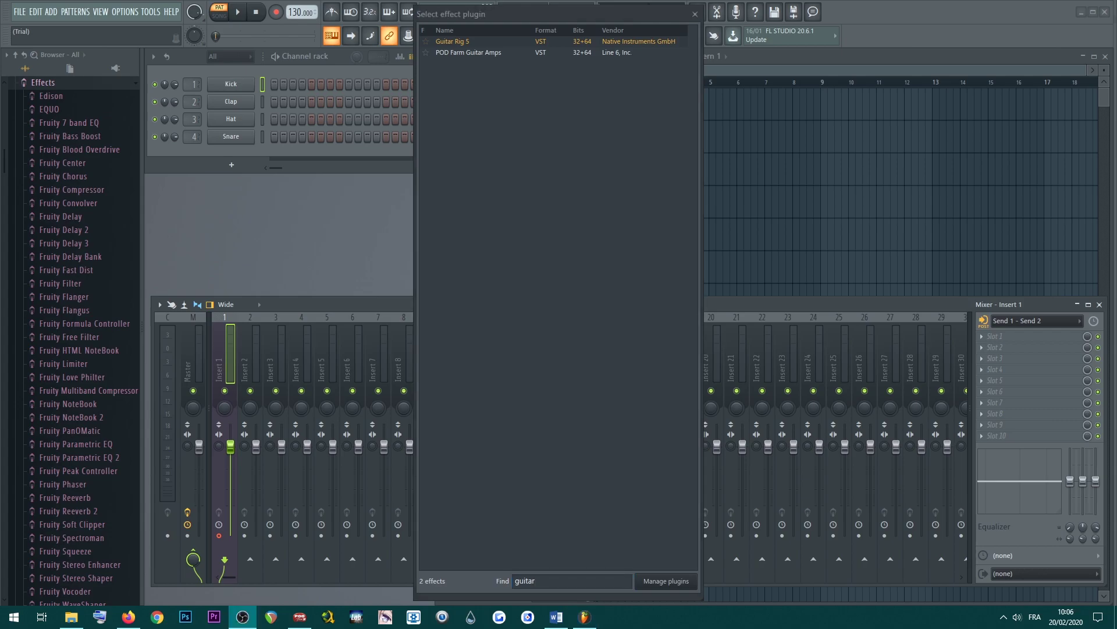
double_click(462, 42)
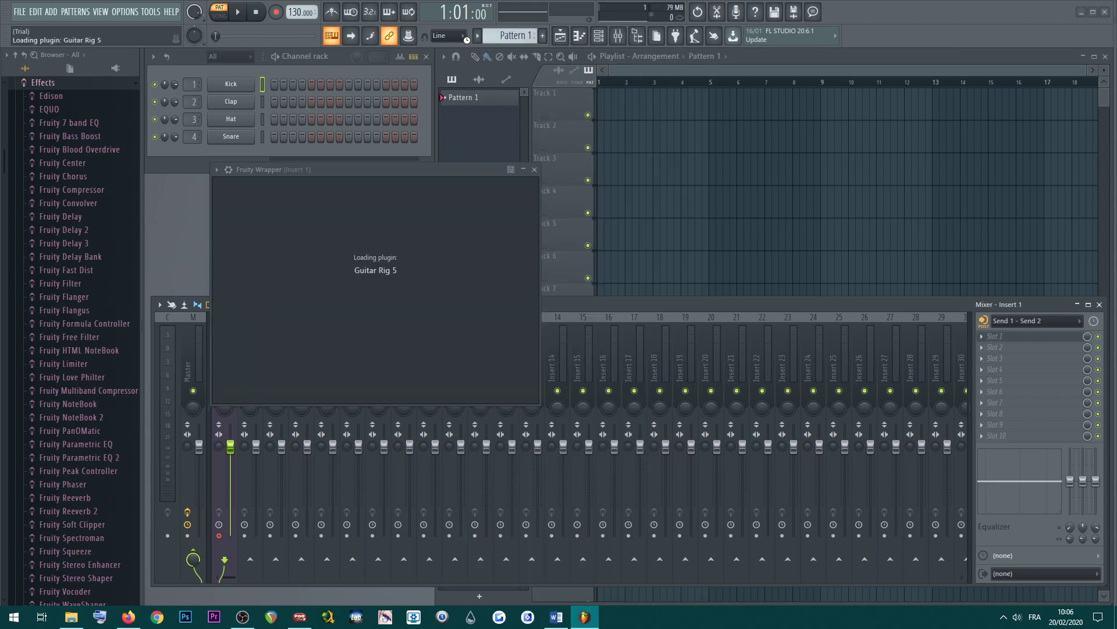